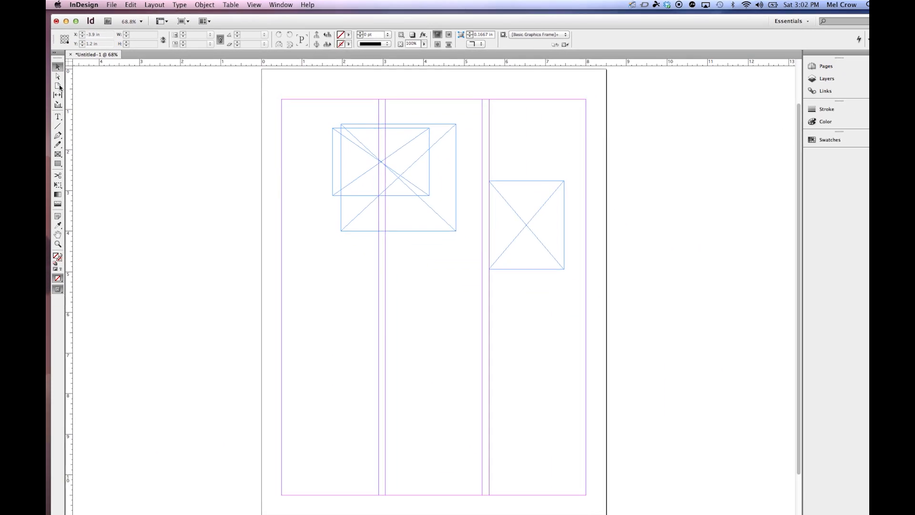
- Move the larger of the two overlapping frames below the smaller one and resize it to about 2.84 × 2.64 in
drag(362, 207, 269, 274)
drag(270, 225, 231, 190)
drag(305, 218, 333, 242)
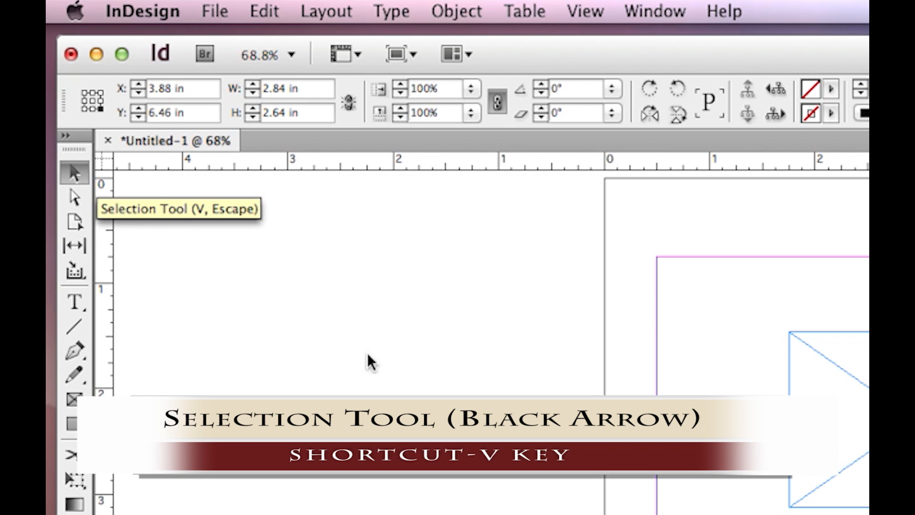
- Reshape the lower frame with the Direct Selection tool by pulling its upper-left and lower-right corner points outward
click(73, 195)
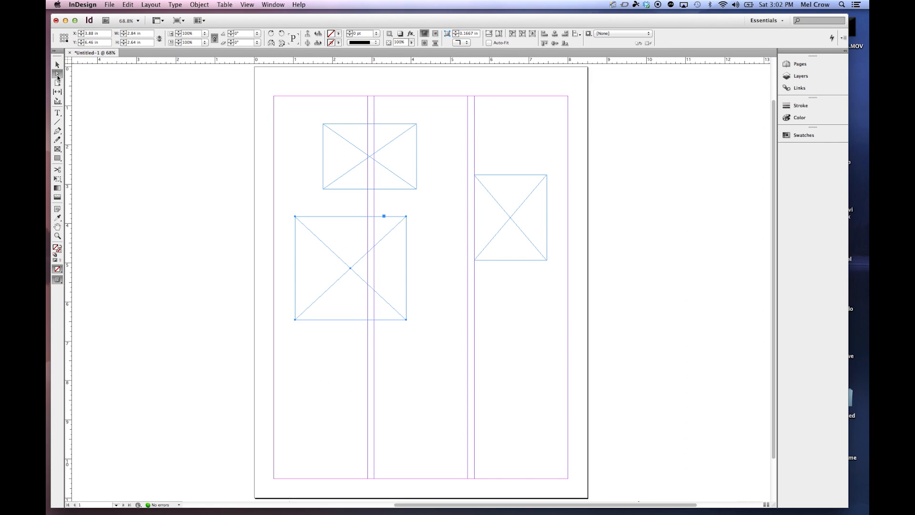
drag(280, 197, 288, 236)
click(297, 218)
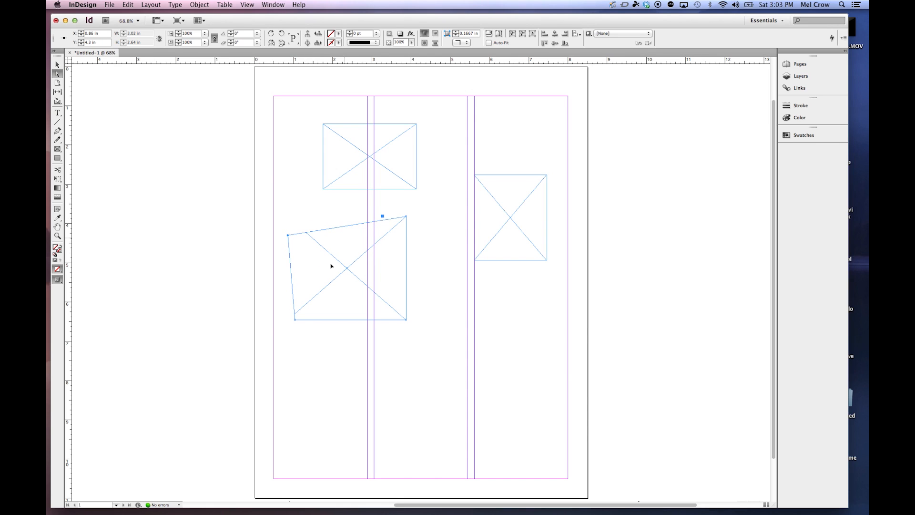
mouse_move(429, 339)
mouse_down()
mouse_move(382, 308)
mouse_move(430, 335)
mouse_up()
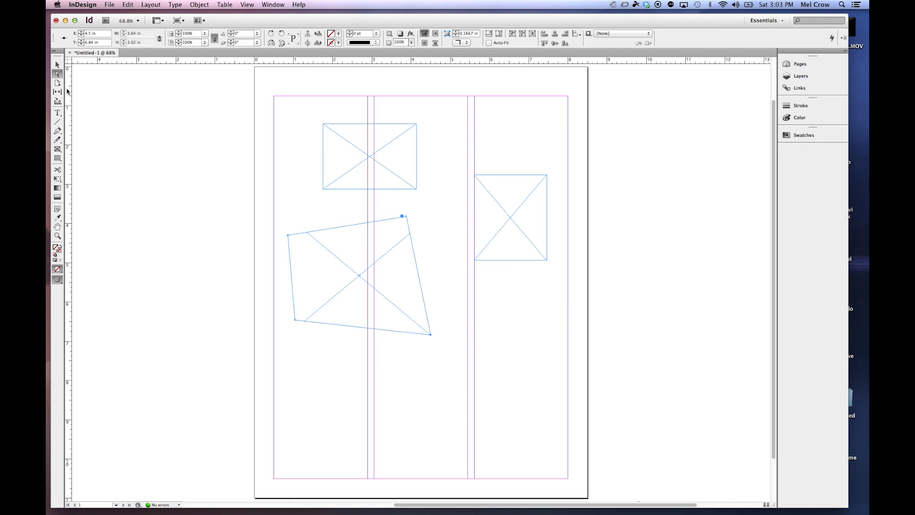
- Draw a text frame about 2.3 × 2.66 in overlapping the page's left edge and pan the page with the temporary Hand tool
click(57, 112)
drag(170, 134, 260, 237)
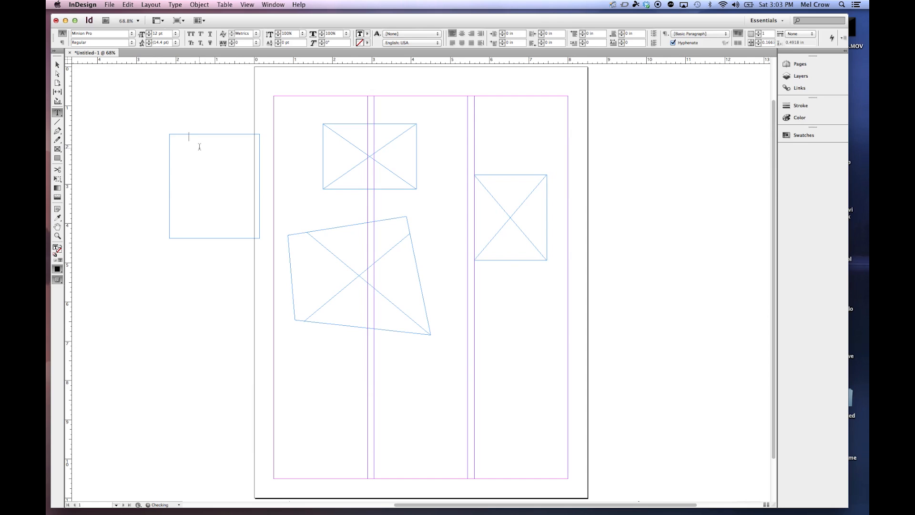
key(super+space)
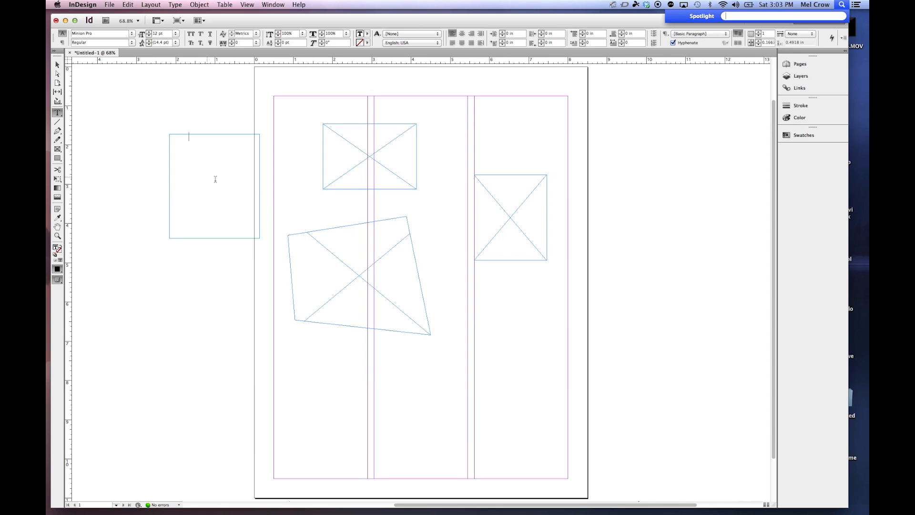
key(alt)
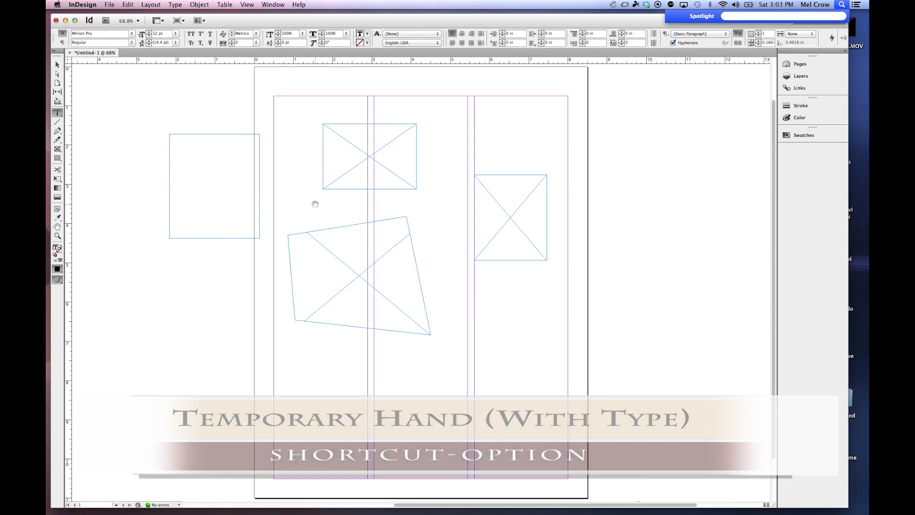
drag(315, 205, 337, 219)
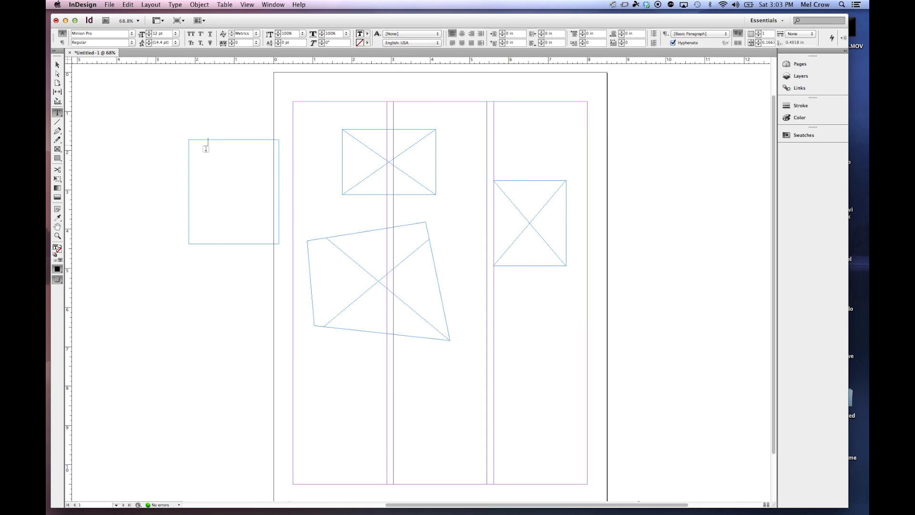
- Replace the text frame's contents with the letter Z, erase it and deselect the frame with the Selection tool
key(super+a)
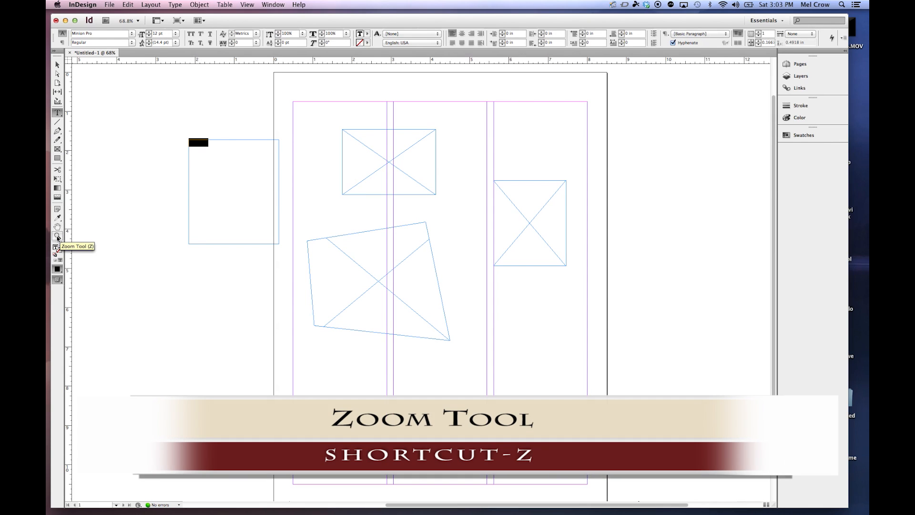
text(Z)
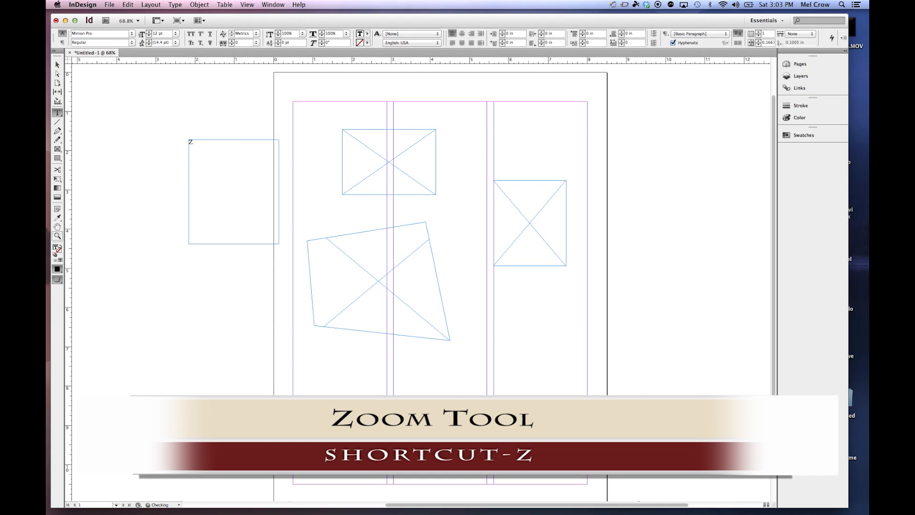
key(BackSpace)
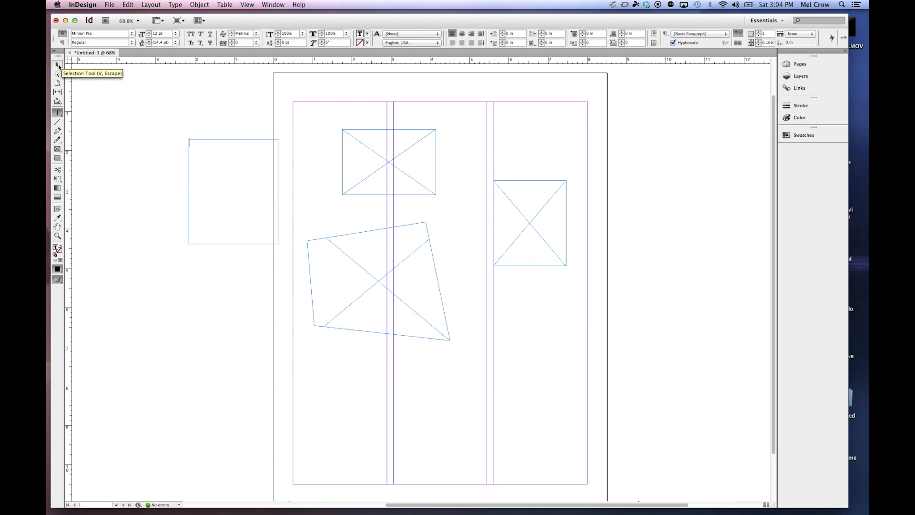
click(58, 65)
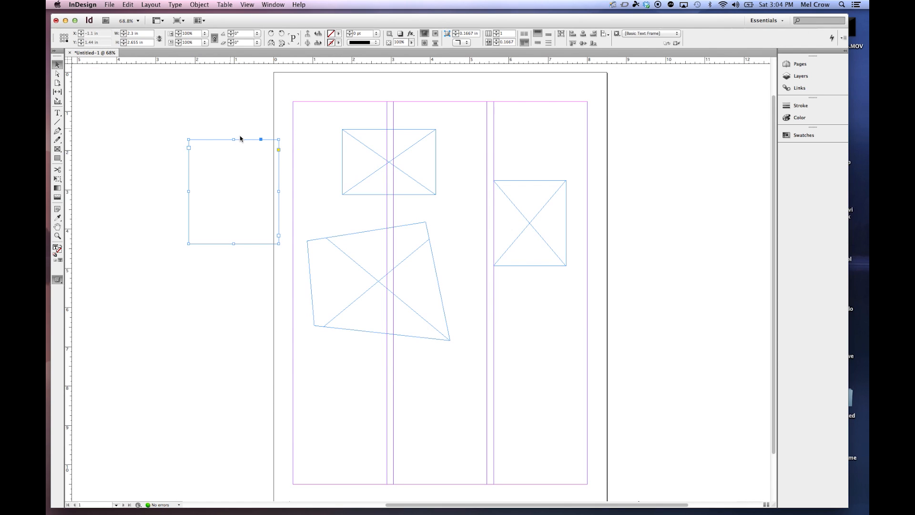
click(236, 167)
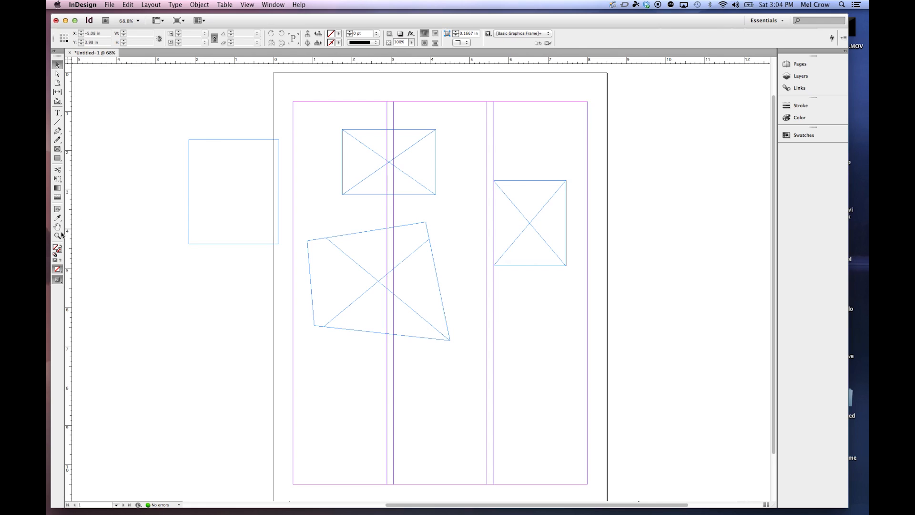
- Zoom in on the upper-left corner of the page's top frame with the Zoom tool
key(z)
key(v)
click(57, 235)
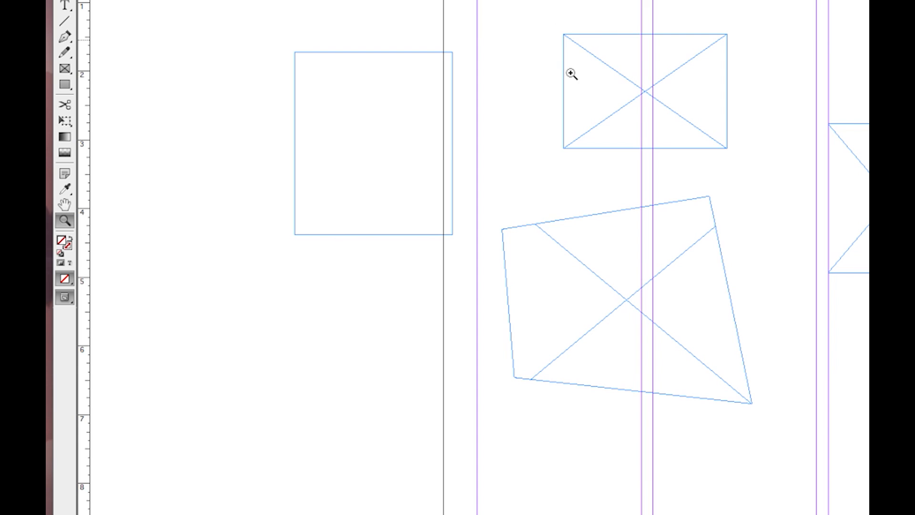
alt+click(571, 39)
click(696, 134)
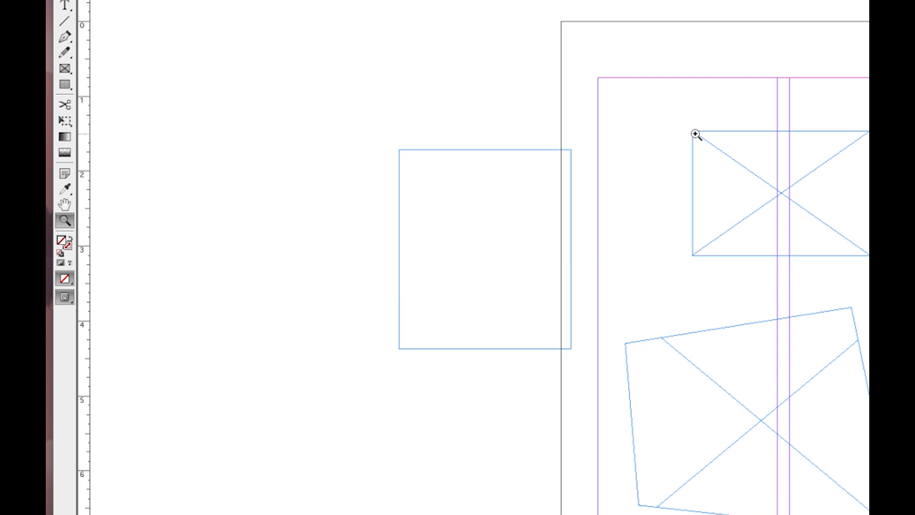
click(695, 134)
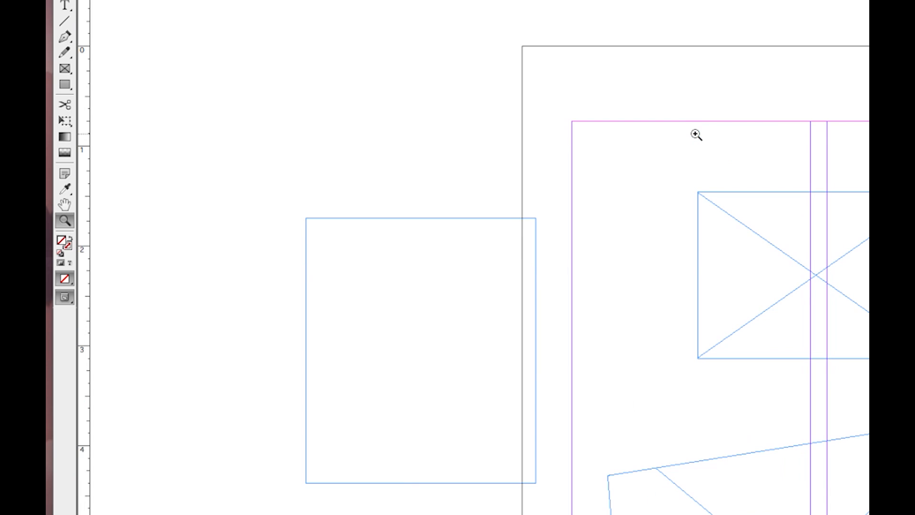
alt+click(709, 200)
click(708, 264)
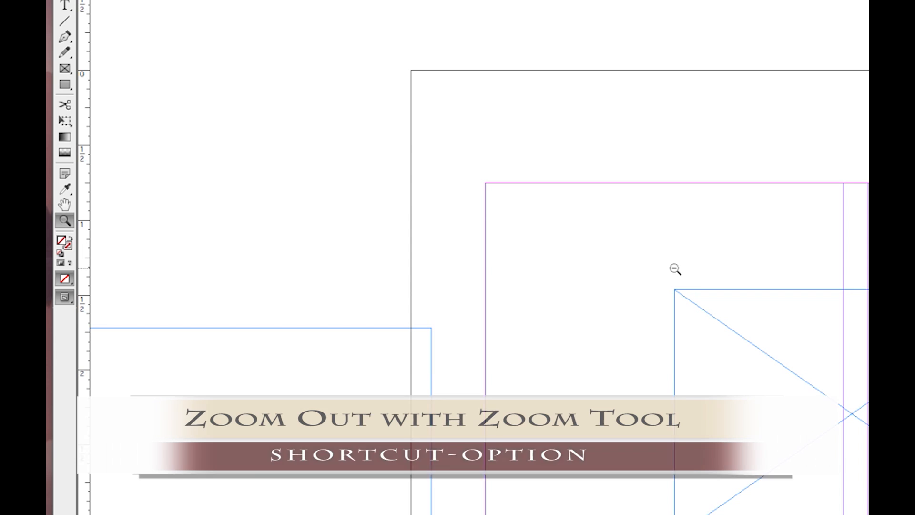
- Zoom back out in increments until the top frame and the reshaped frame below it are both in view
alt+click(688, 301)
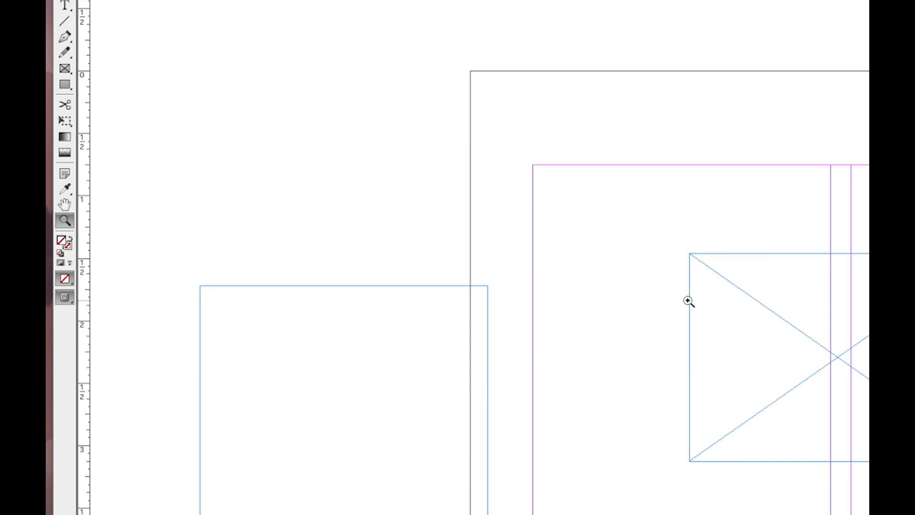
alt+click(703, 262)
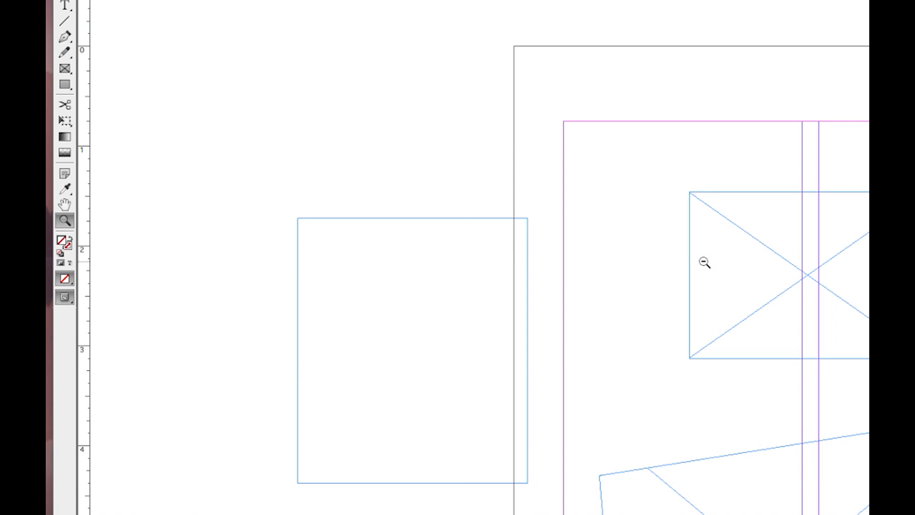
alt+click(701, 207)
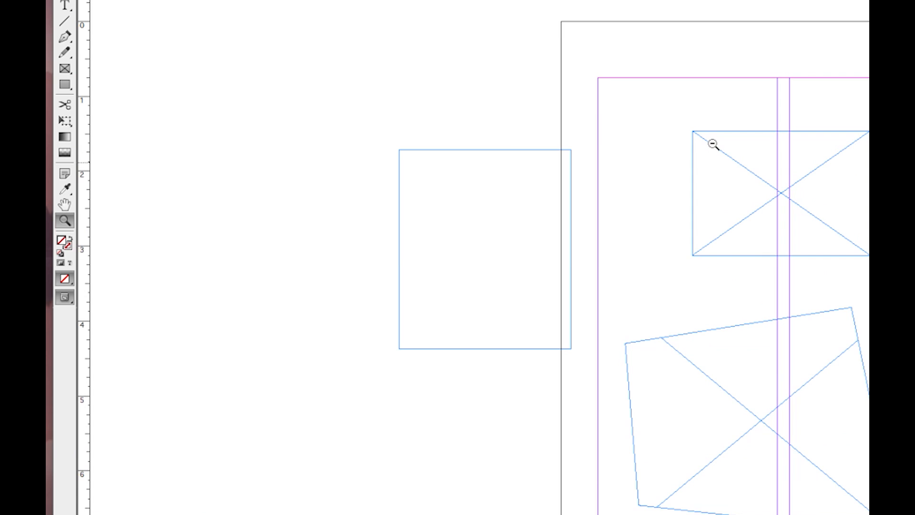
alt+click(713, 144)
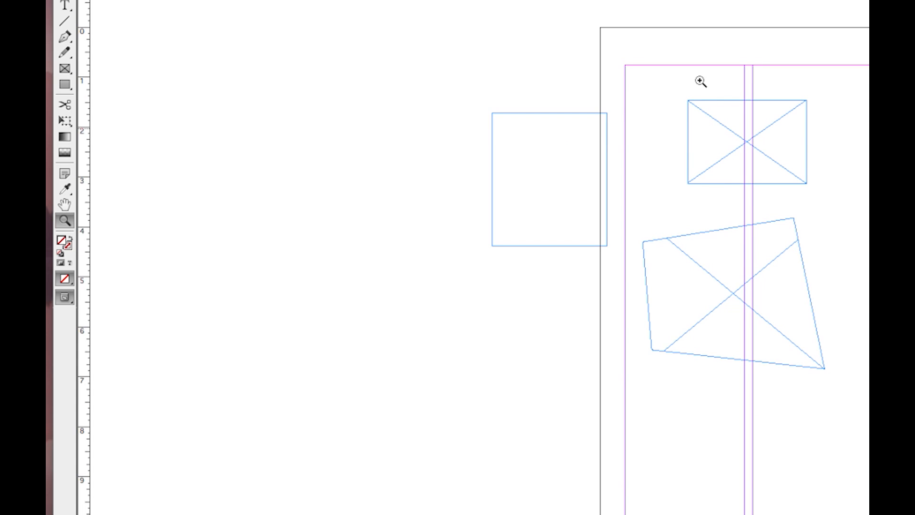
- Magnify the top frame's upper-left corner with zoom marquees and fit the page back in the window
drag(646, 75, 774, 155)
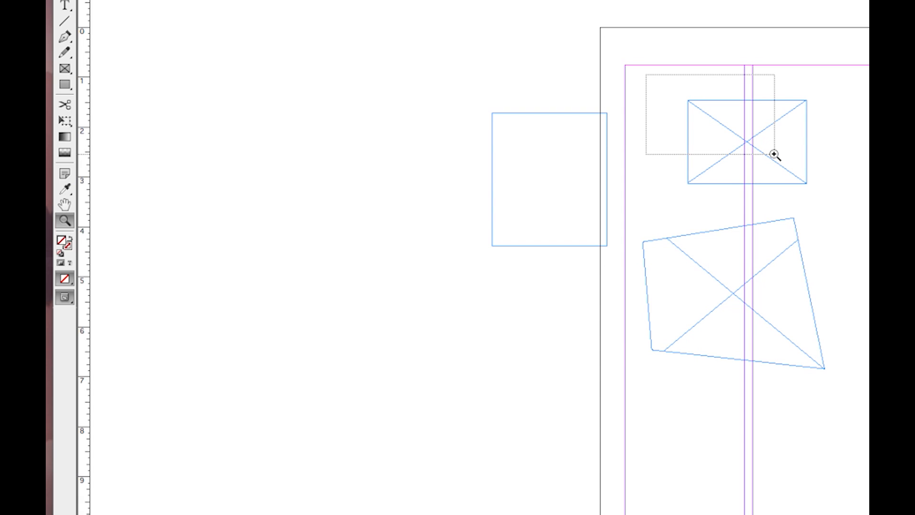
drag(775, 154, 775, 155)
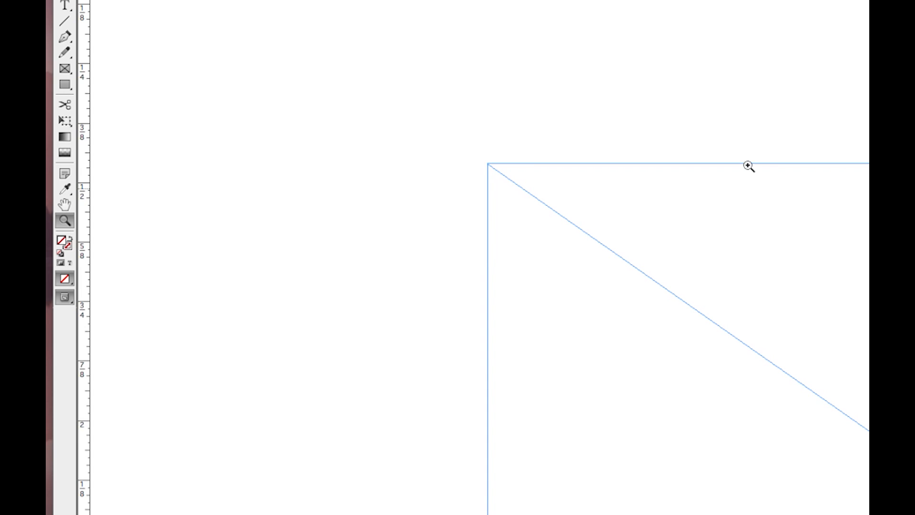
drag(422, 134, 677, 289)
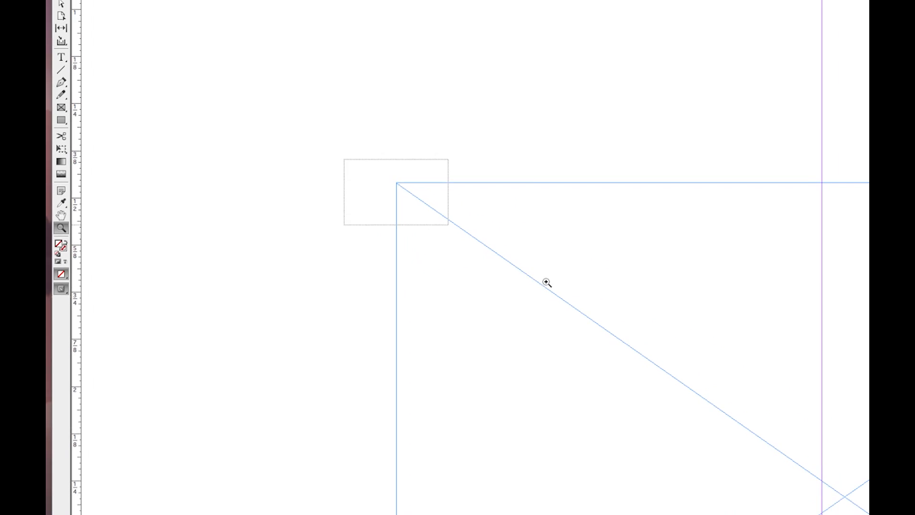
drag(547, 283, 619, 315)
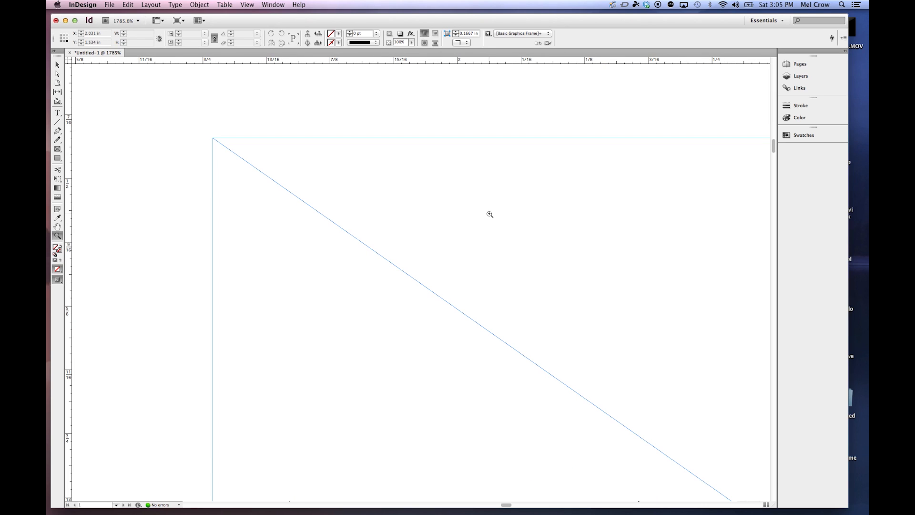
double_click(58, 228)
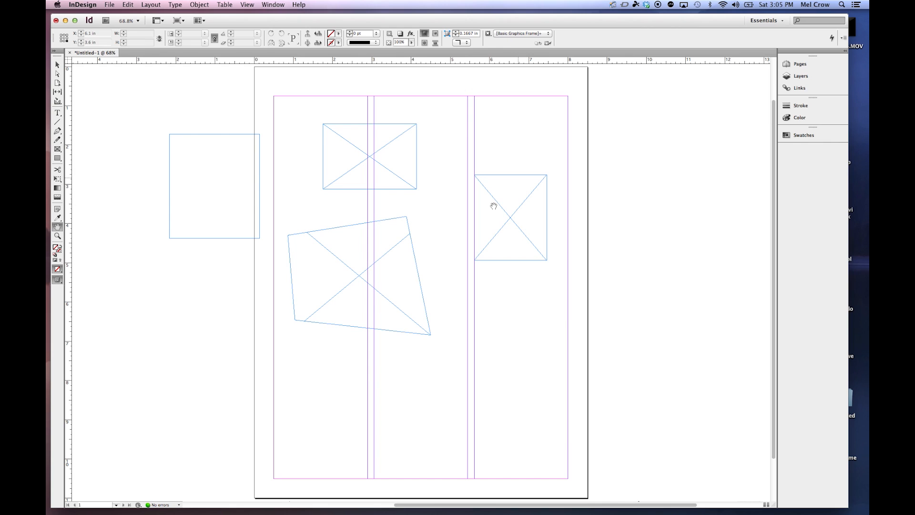
- Magnify the empty text frame's upper-left corner, pan across to blank pasteboard, and restore the fit-page view
click(57, 235)
drag(151, 117, 193, 149)
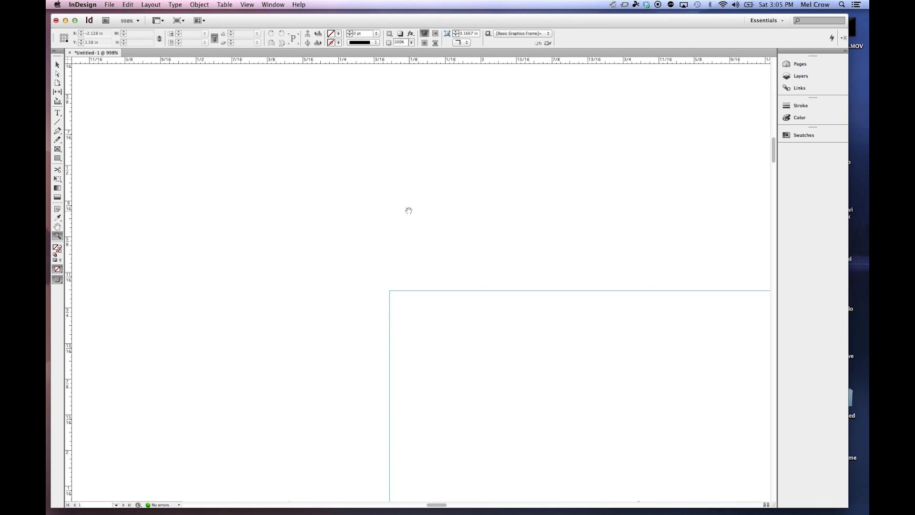
drag(370, 213, 660, 266)
drag(364, 239, 654, 264)
drag(382, 211, 634, 274)
drag(345, 261, 620, 305)
drag(353, 296, 625, 329)
drag(297, 249, 314, 184)
click(417, 267)
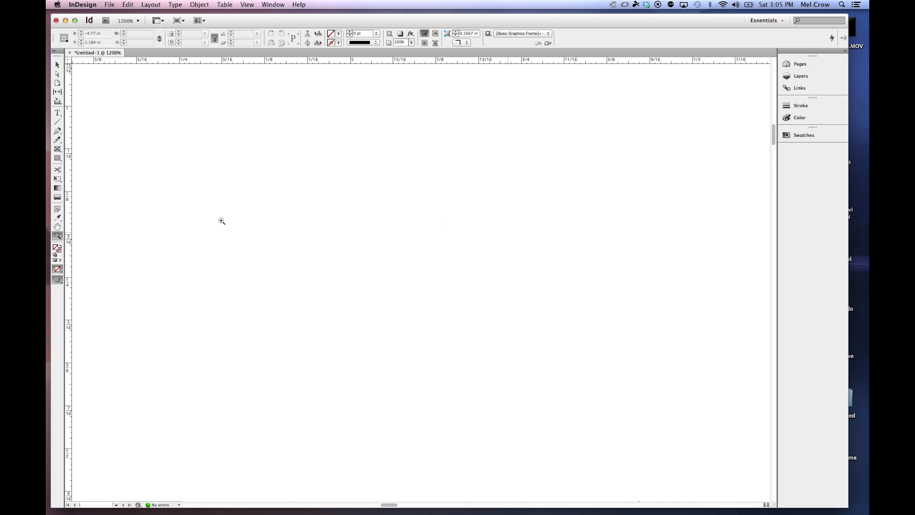
double_click(57, 228)
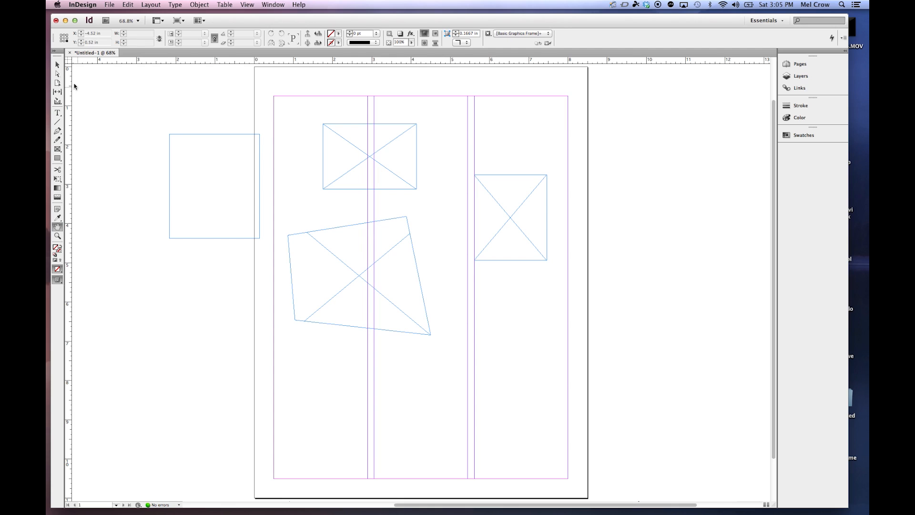
- Select the empty text frame at the page's left edge and delete it
click(57, 64)
drag(130, 96, 256, 186)
key(Delete)
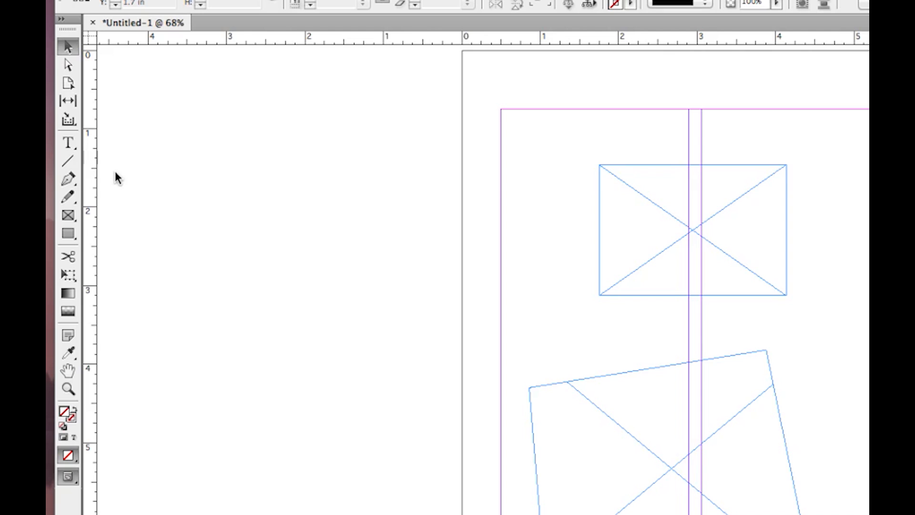
- Draw two frames beside the page's left edge with the Rectangle Frame tool, about 2.68 × 2.97 in and 1.96 × 2.34 in
drag(68, 140, 140, 142)
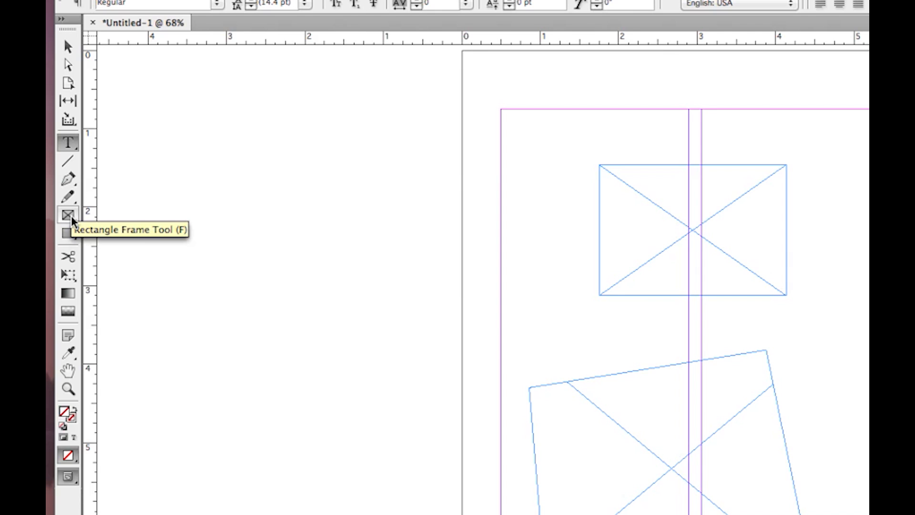
drag(71, 215, 159, 232)
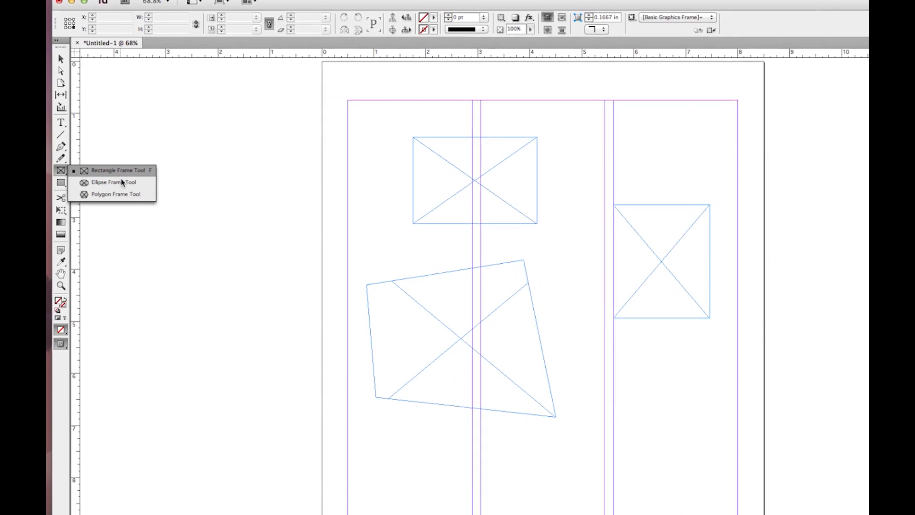
drag(122, 182, 74, 172)
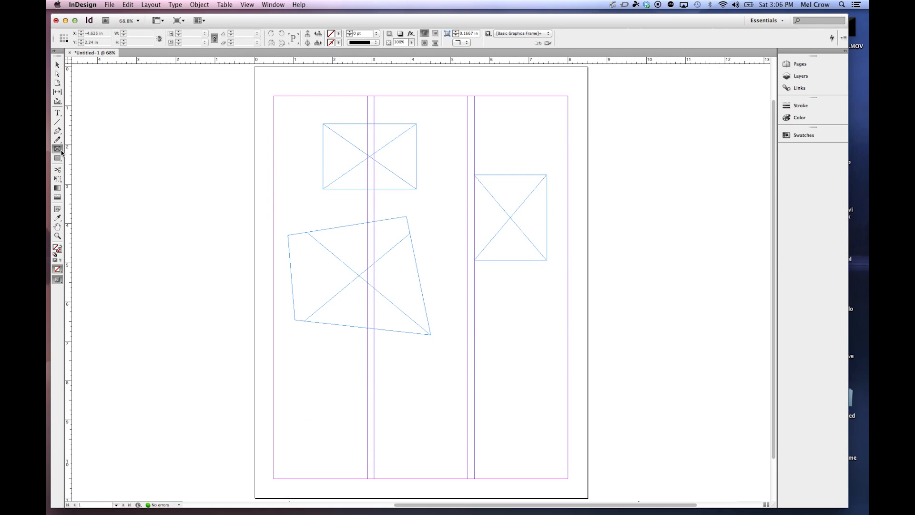
drag(139, 116, 237, 233)
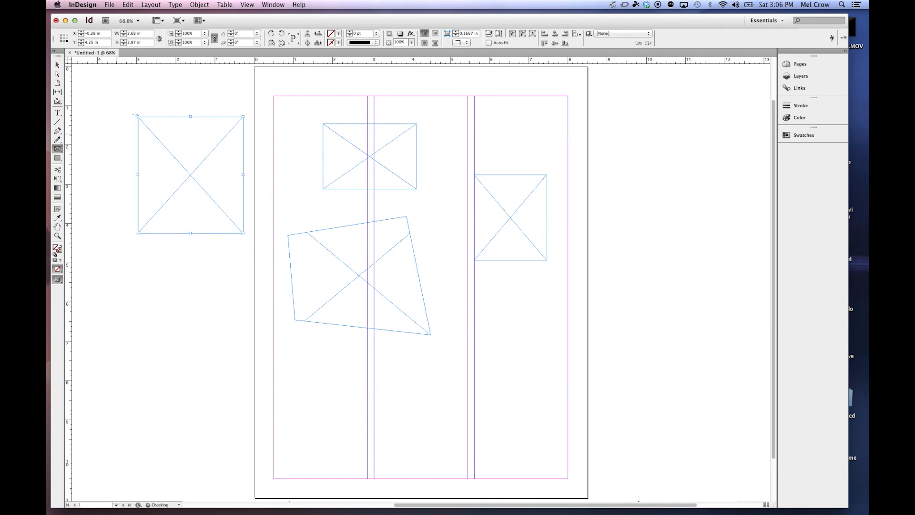
drag(194, 252, 271, 344)
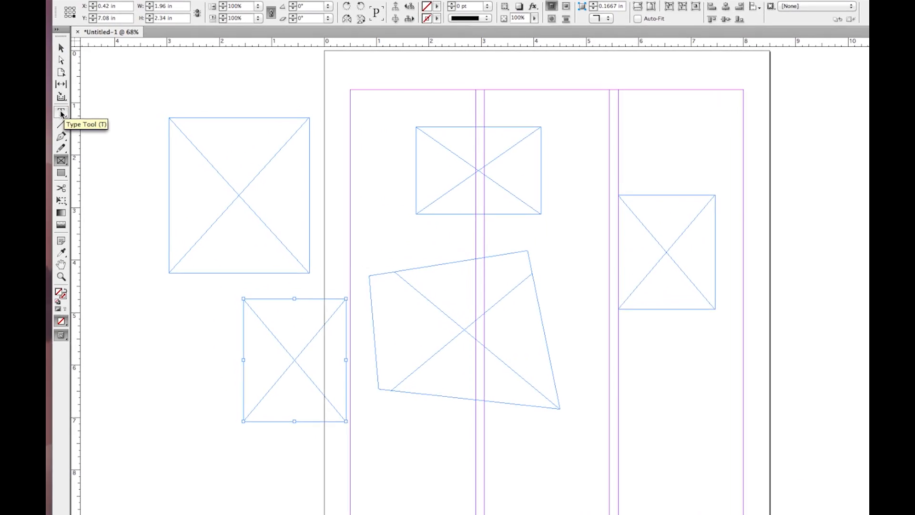
- Convert the larger pasteboard frame into a text frame with the Type tool and enter "KAJFLKJALFKJD LFK ALFKJALKFJ L"
click(60, 113)
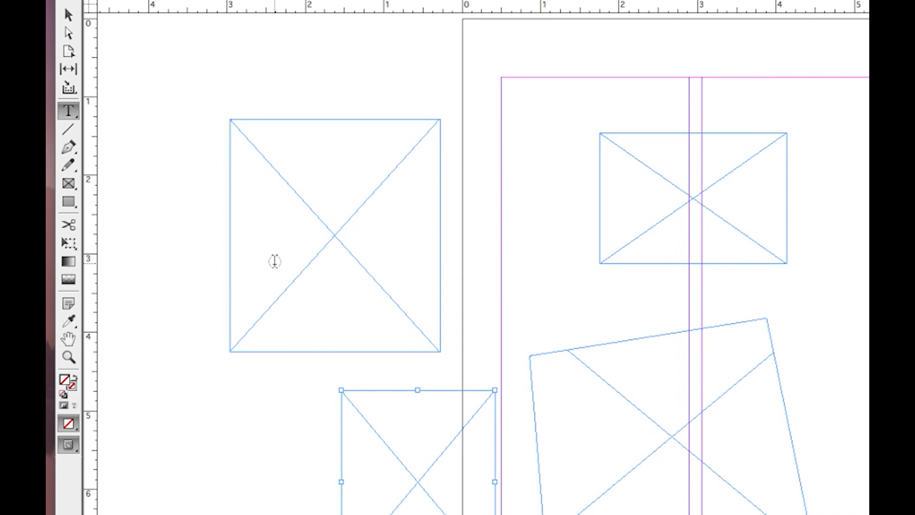
click(250, 143)
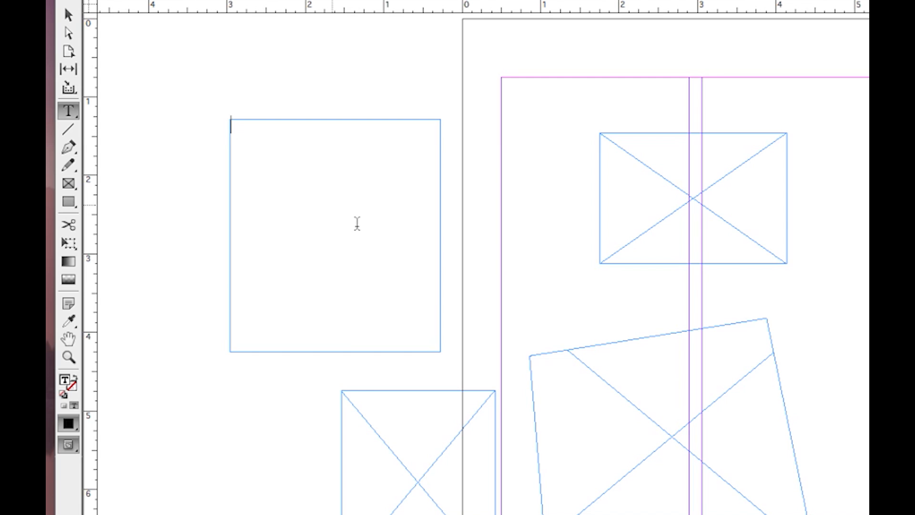
text(KAJFLKJALFKJD LFK ALFKJALKFJ L)
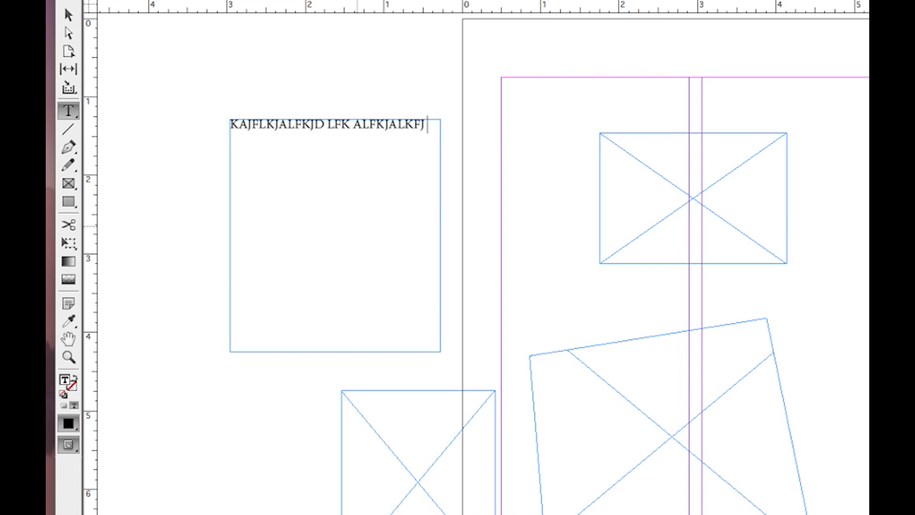
- Delete the pasteboard text frame, the frame overlapping the page's left edge, and both the upper rectangular and skewed frames on the page
click(69, 15)
drag(179, 60, 365, 208)
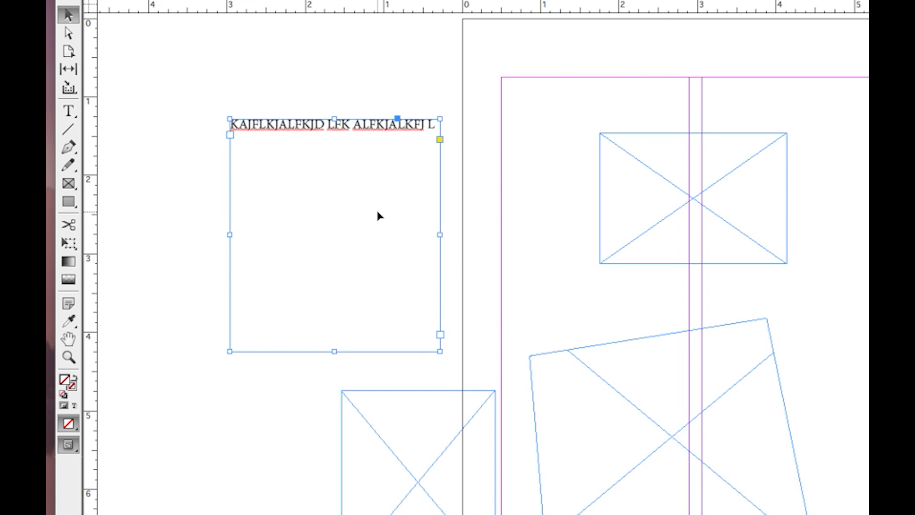
key(Delete)
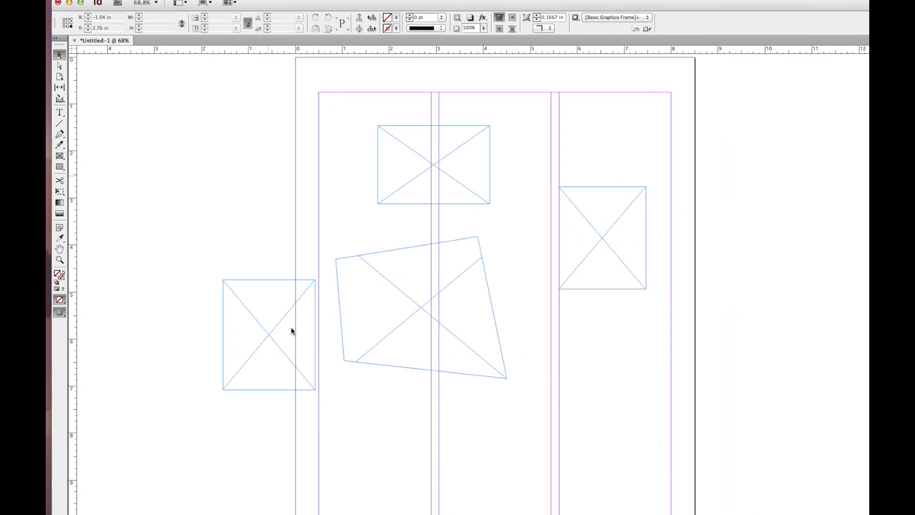
drag(323, 333, 417, 347)
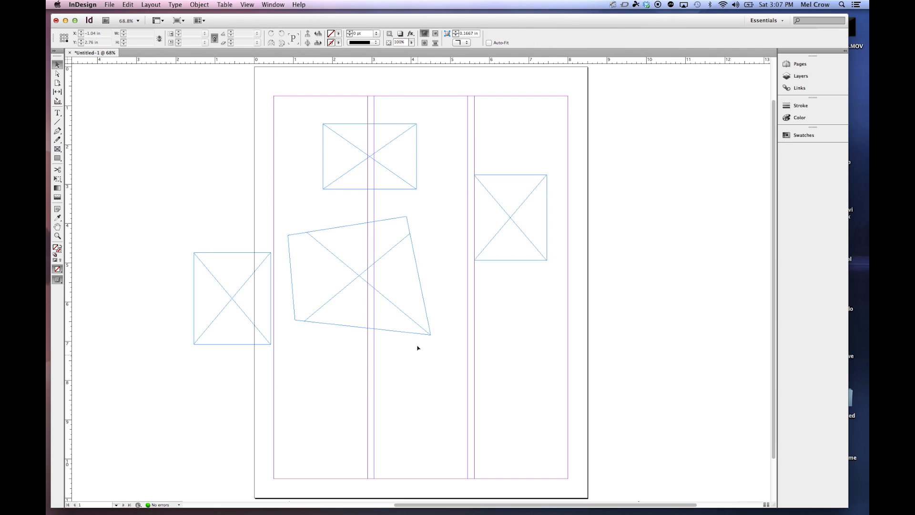
key(Delete)
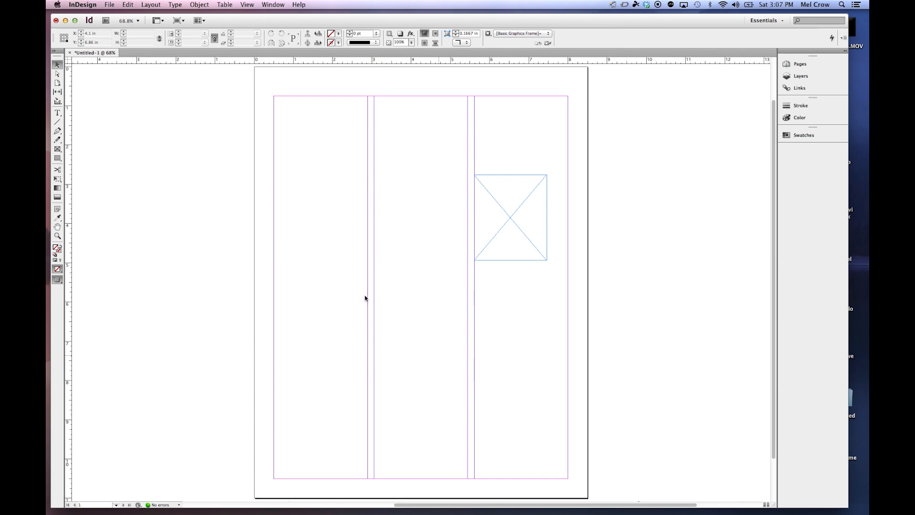
- Slant the remaining frame with the Direct Selection tool by shifting its top edge up and right, to about 2.31 × 3.28 in overall
click(57, 74)
drag(420, 151, 564, 131)
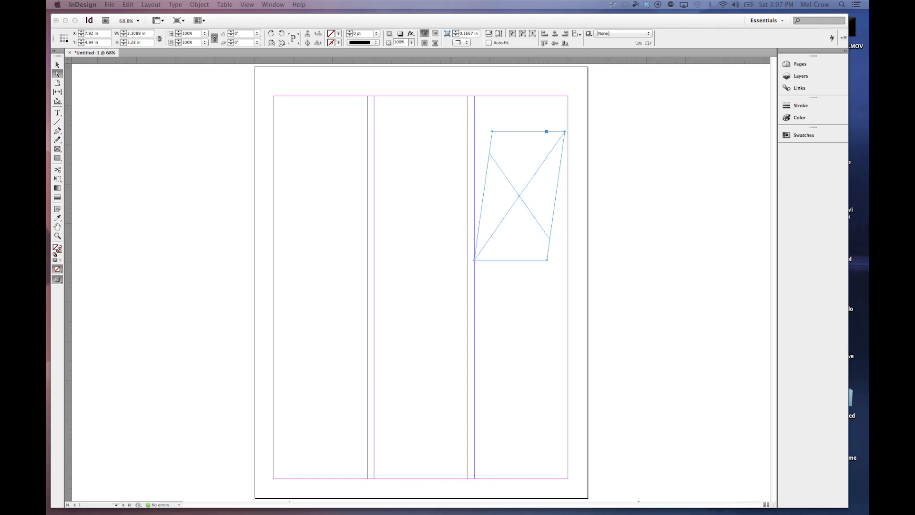
- Switch to Preview, reposition and enlarge its window, and browse the sample layouts from cheatsheet1.jpg through the idcs6-splitwindow image
drag(796, 136, 515, 73)
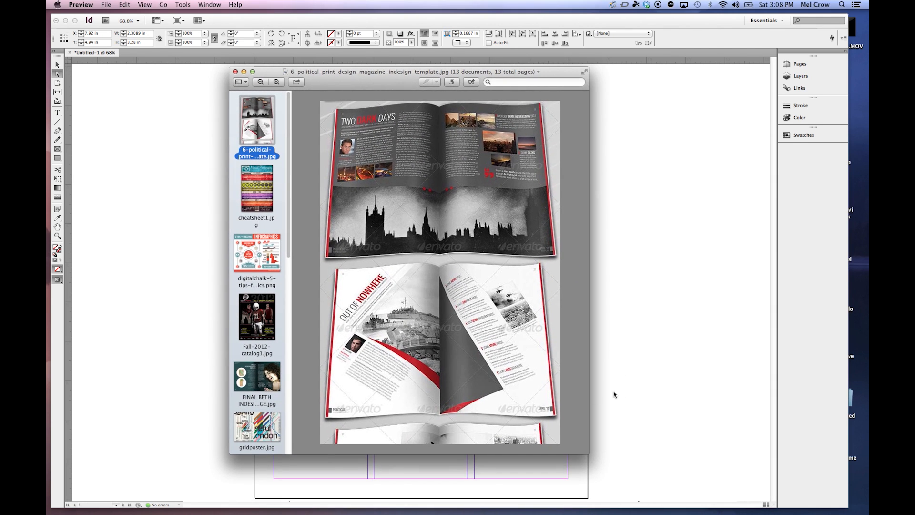
drag(587, 451, 677, 511)
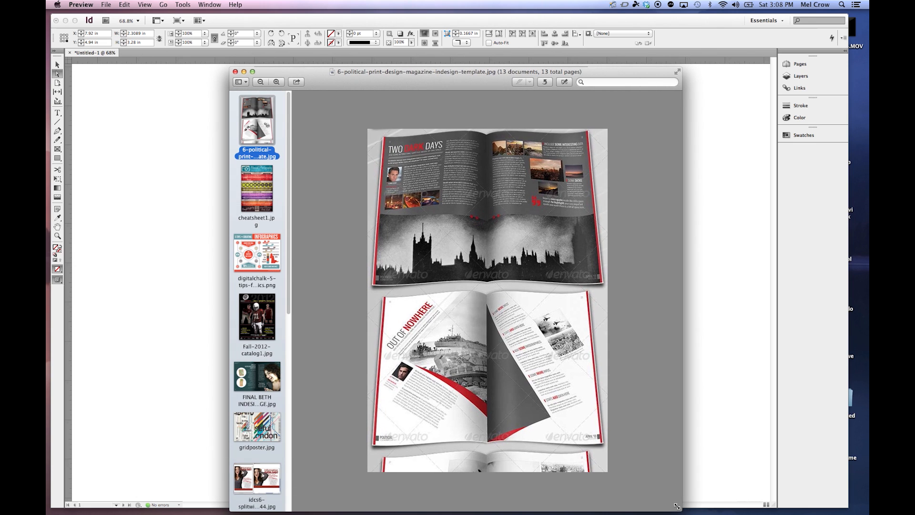
click(246, 190)
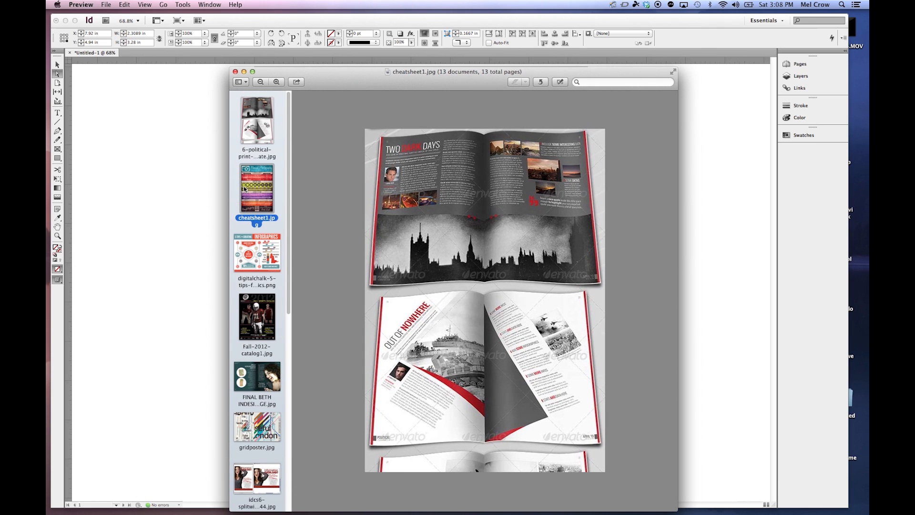
click(266, 256)
scroll(265, 256, down, 8)
click(260, 133)
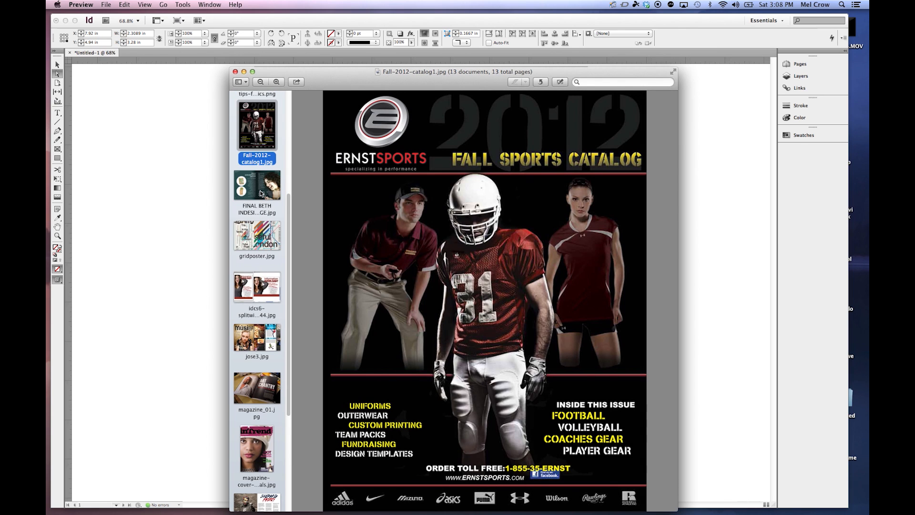
click(261, 193)
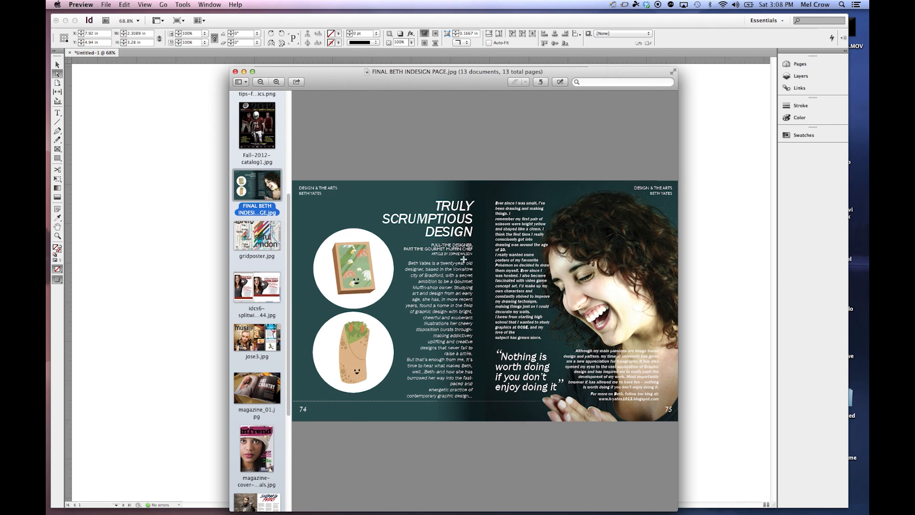
click(261, 239)
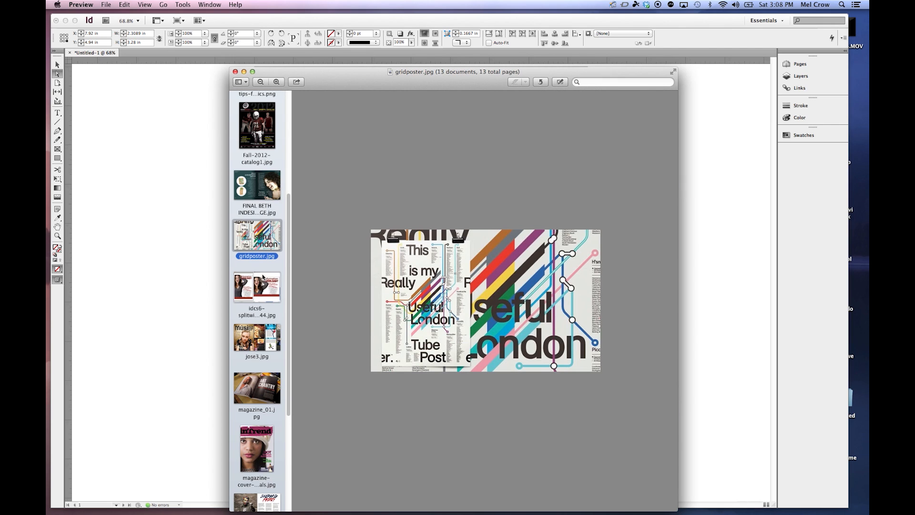
click(257, 291)
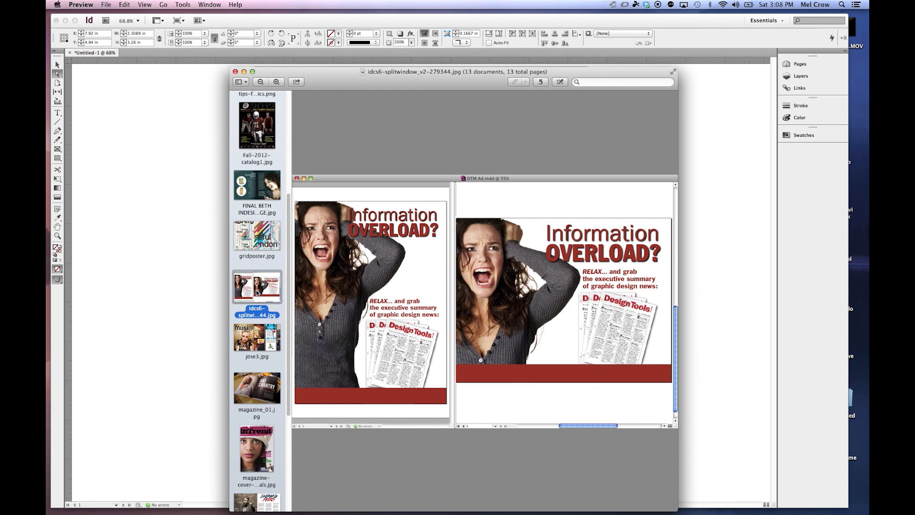
- Browse the remaining sample layouts, from the music magazine pages through magazinedesign.jpg and ring_example1.png to stevejobs.jpg
scroll(267, 293, down, 3)
scroll(269, 296, down, 3)
click(260, 244)
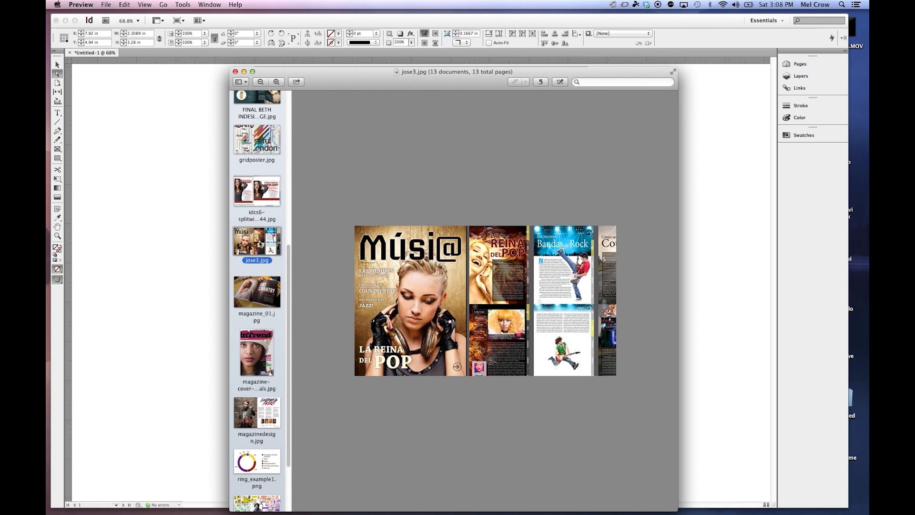
click(253, 297)
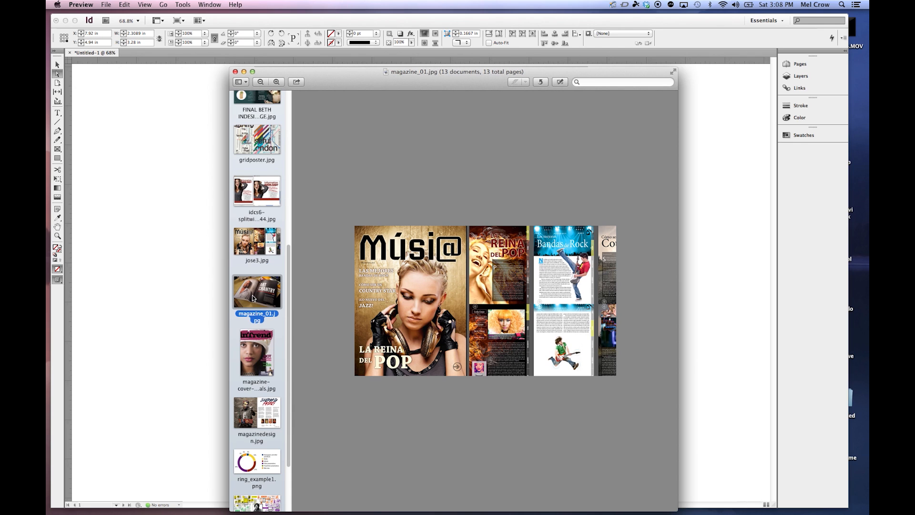
click(253, 358)
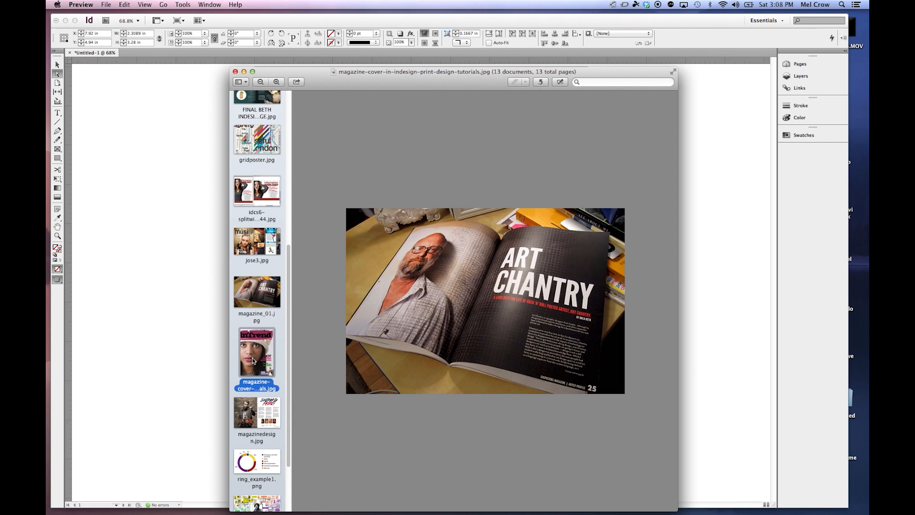
scroll(260, 349, down, 3)
click(263, 339)
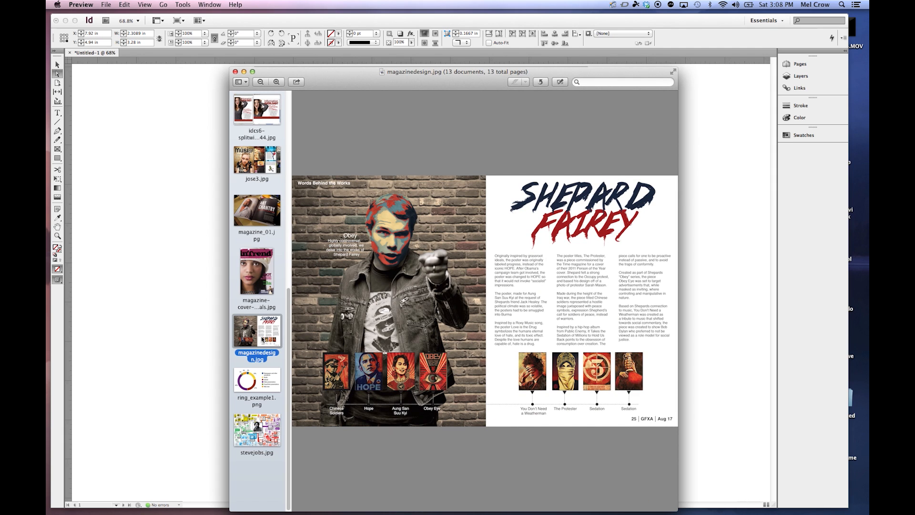
click(263, 377)
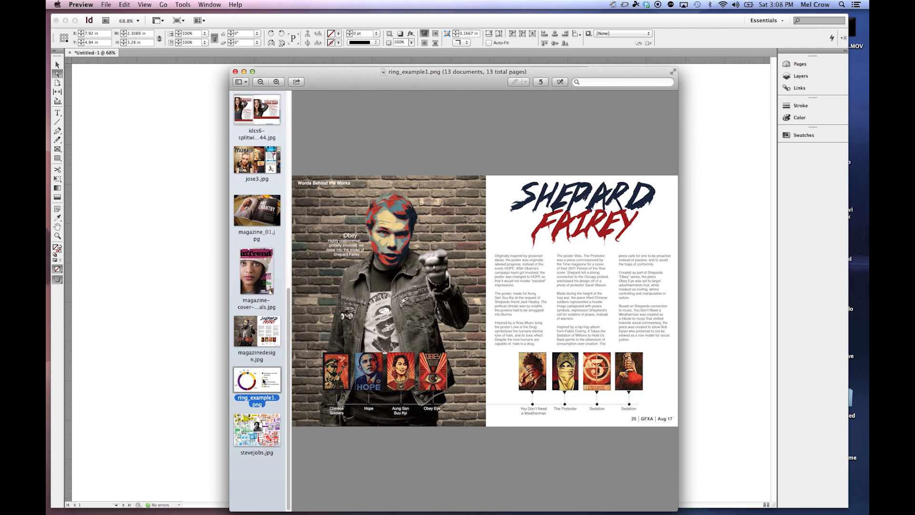
click(257, 426)
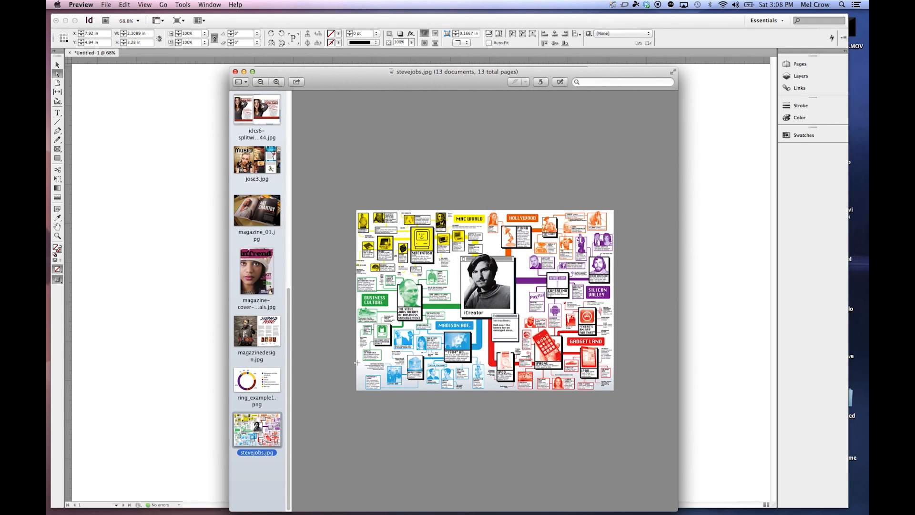